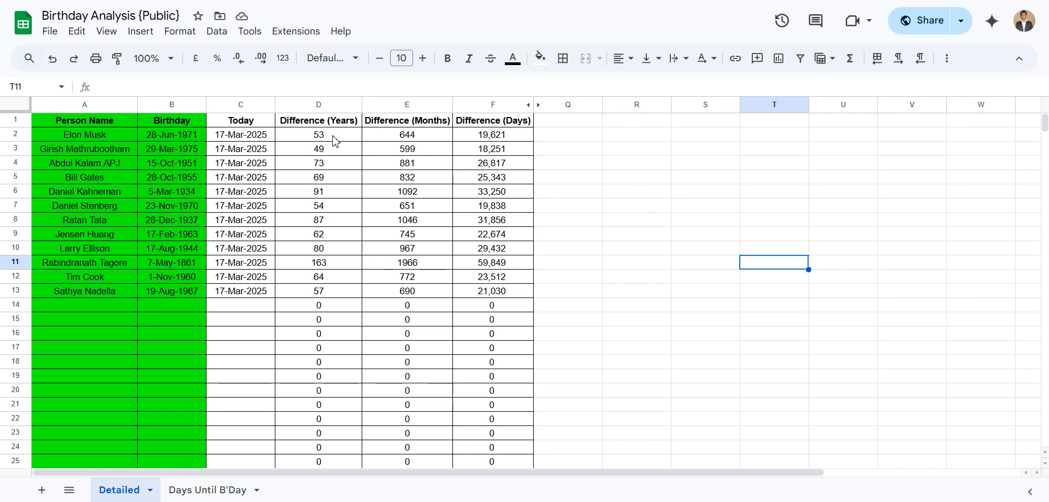
# - Inspect the DATEDIF formulas for the difference in years, months and days in cells D2, E2 and F2
pyautogui.click(335, 136)
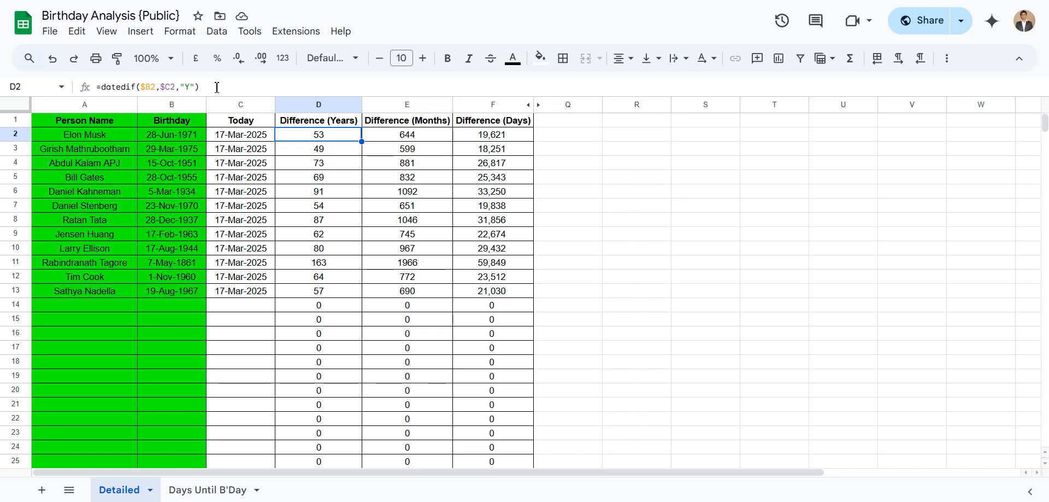
pyautogui.click(420, 140)
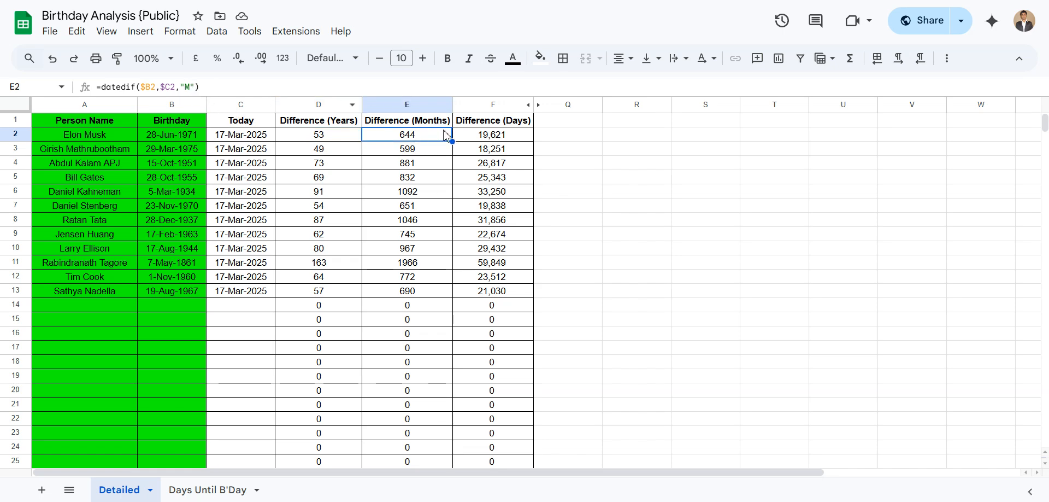
pyautogui.click(510, 139)
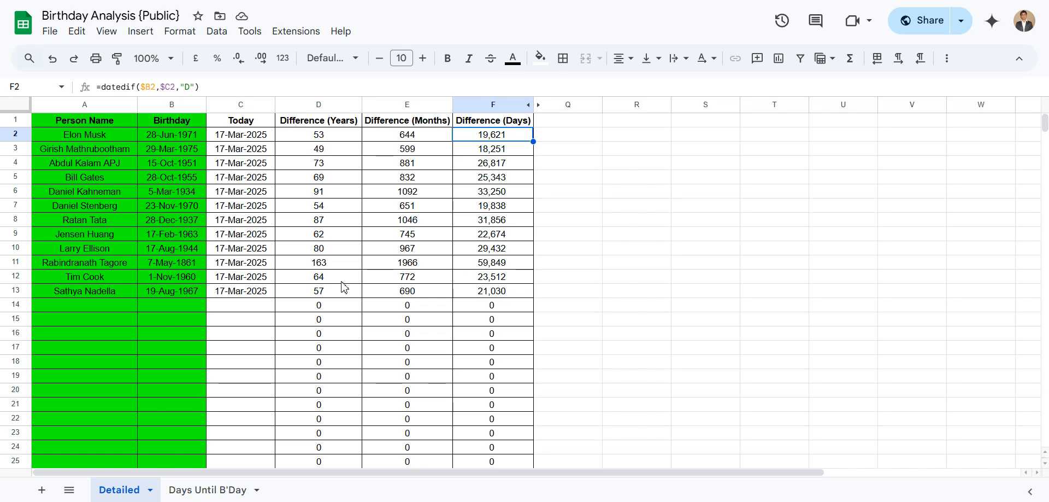
# - Examine how far the green input columns and prefilled difference formulas extend in the Detailed sheet, selecting A149 and B149
pyautogui.scroll(-1, 344, 287)
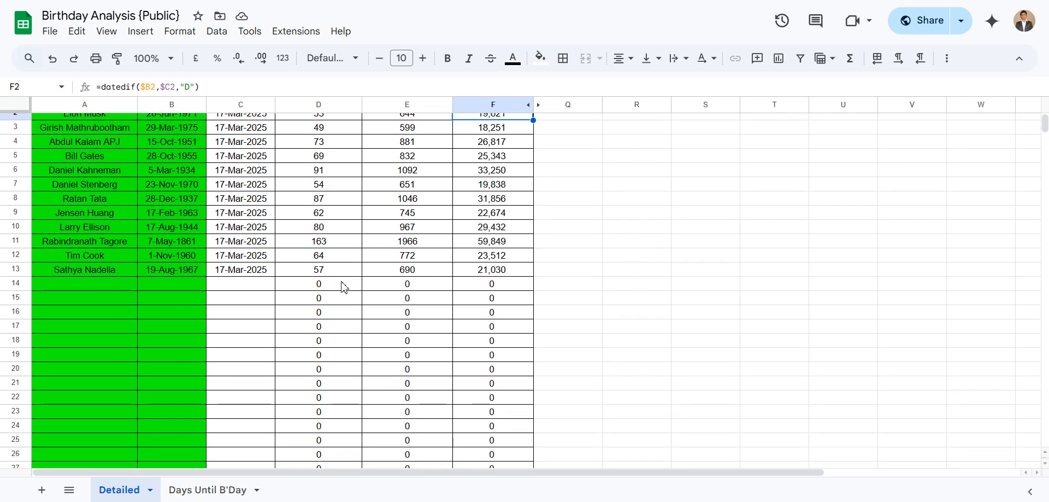
pyautogui.scroll(-2, 344, 288)
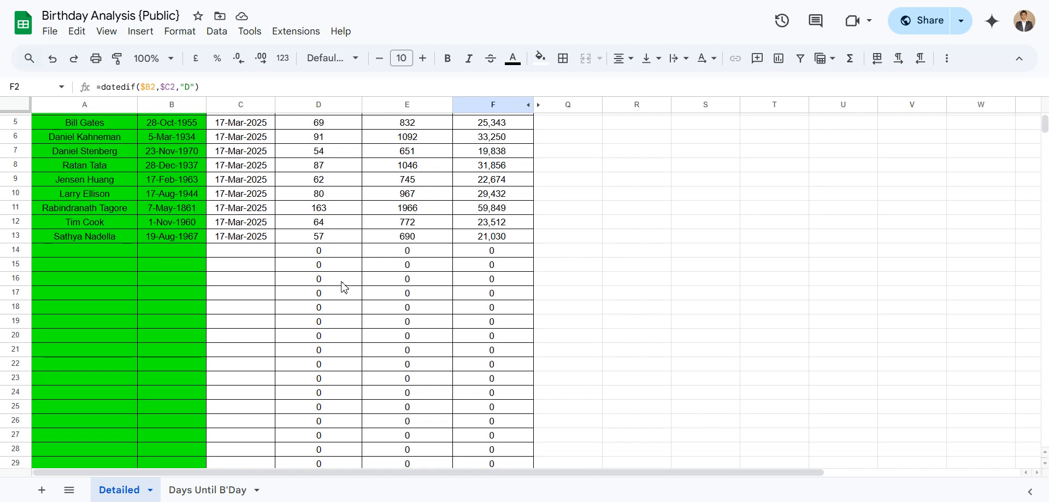
pyautogui.scroll(-20, 344, 287)
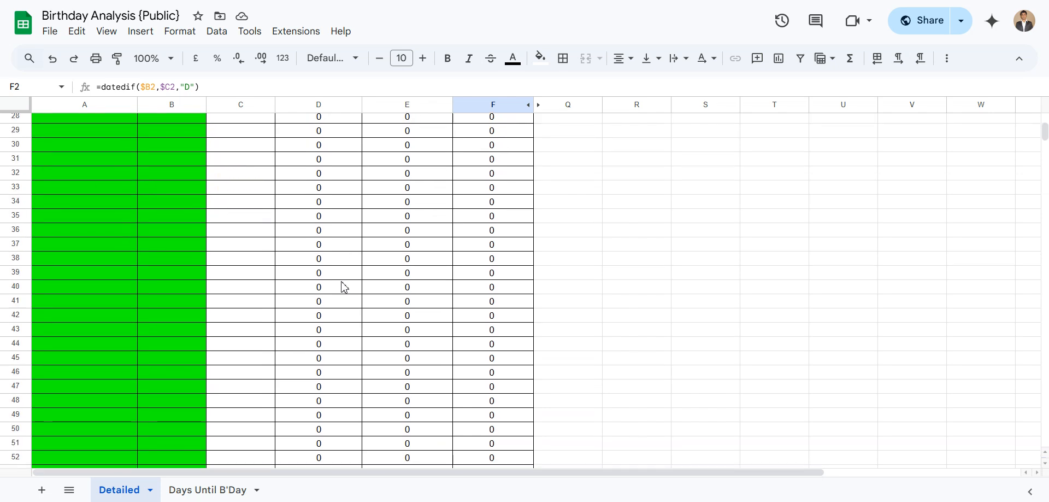
pyautogui.scroll(-20, 344, 287)
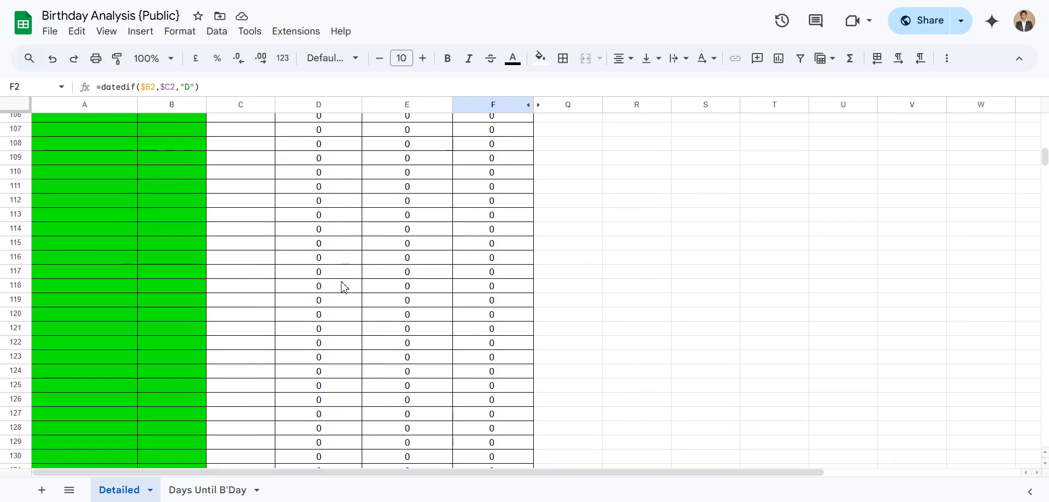
pyautogui.scroll(1, 345, 287)
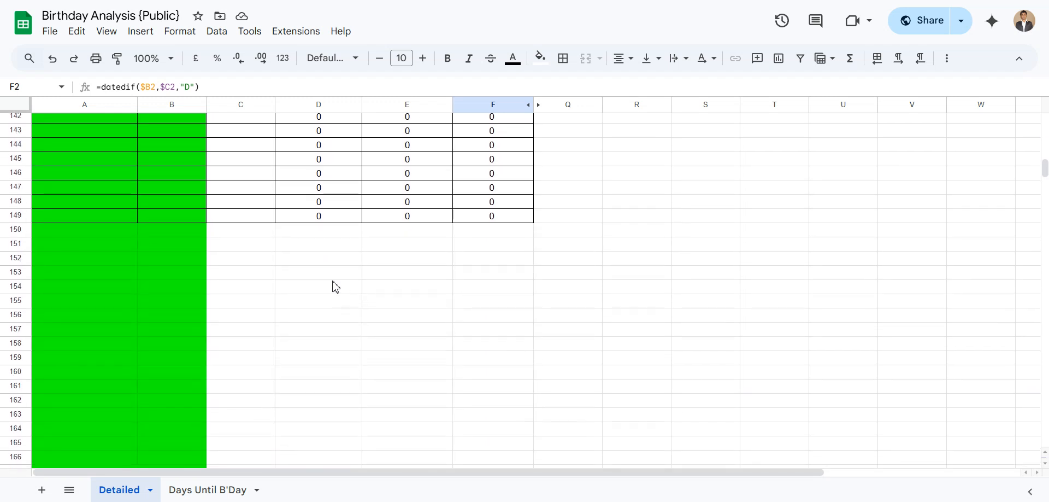
pyautogui.click(64, 216)
pyautogui.click(180, 224)
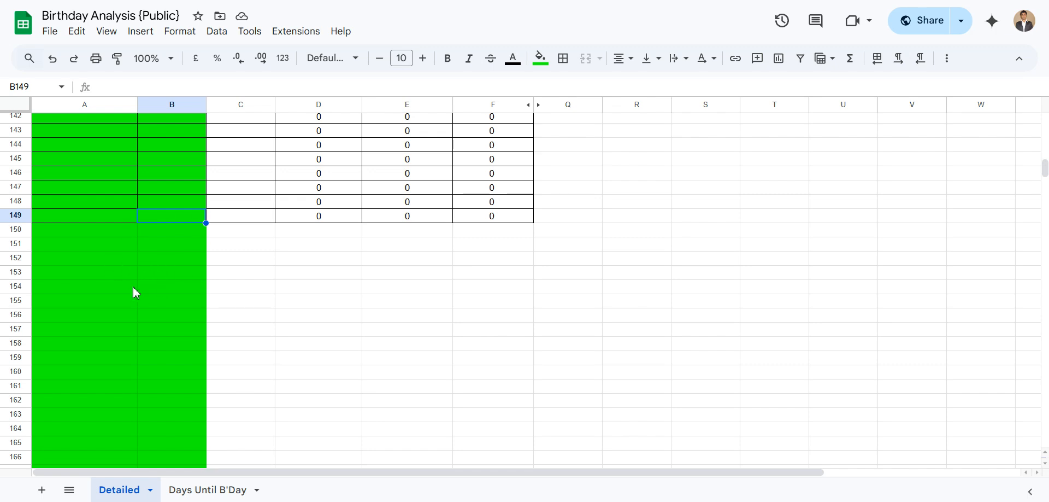
pyautogui.scroll(15, 134, 288)
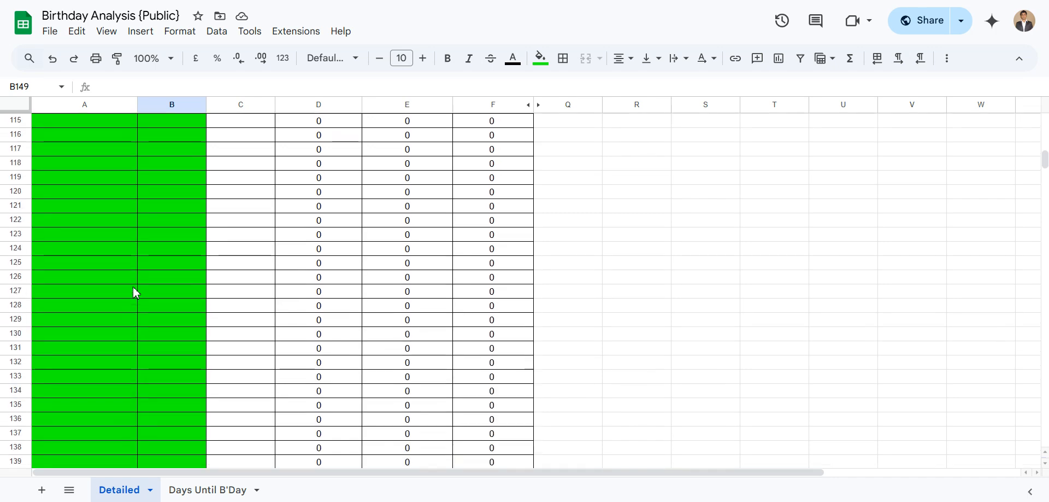
pyautogui.scroll(20, 134, 288)
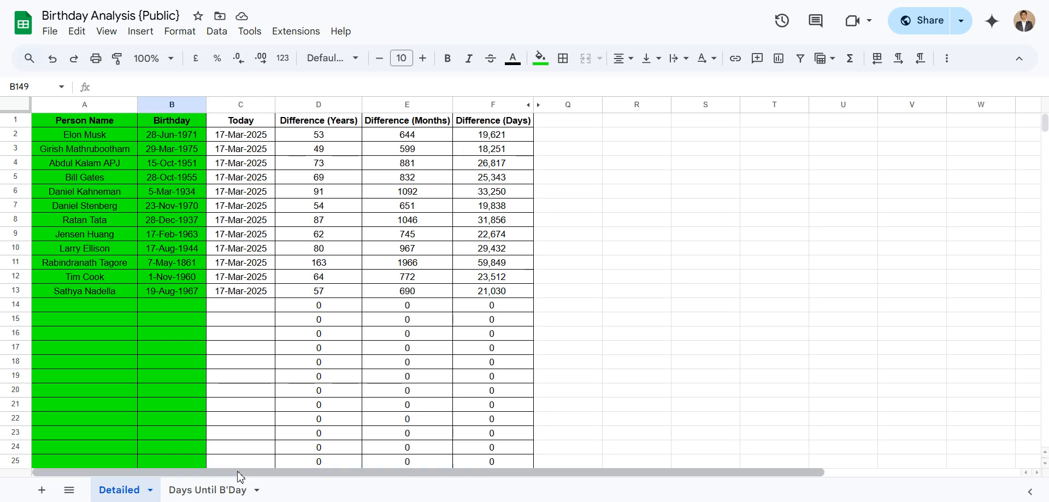
# - Look over the Days Until B'Day sheet and return to the Detailed sheet
pyautogui.click(226, 490)
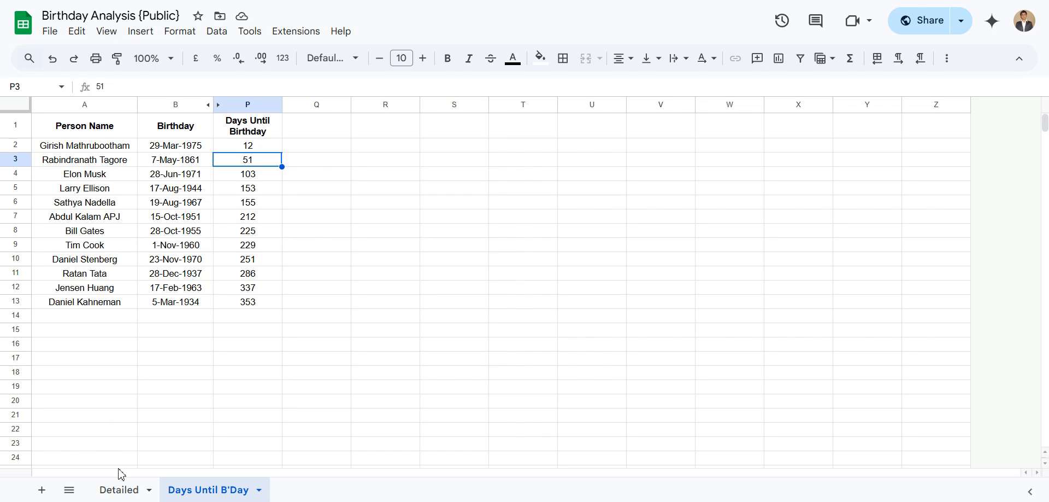
pyautogui.click(121, 488)
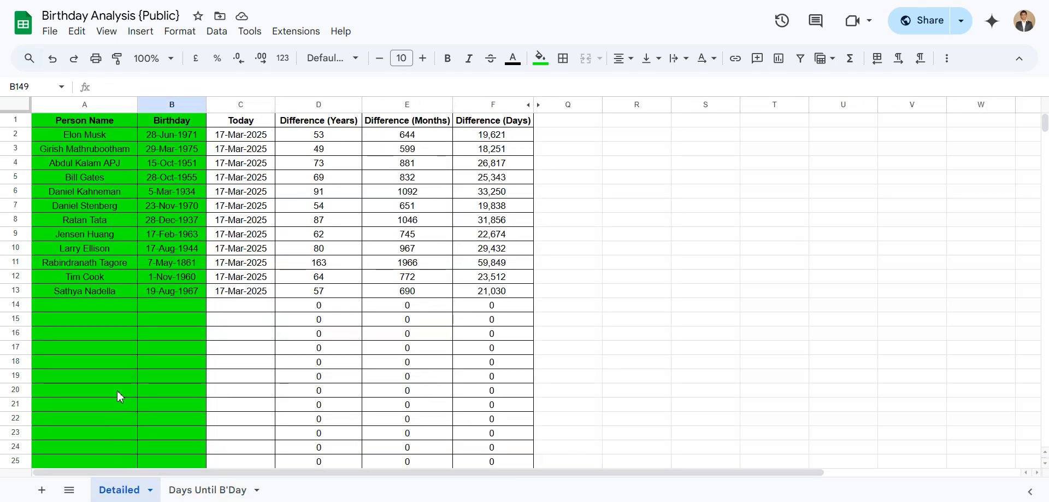
# - Add Warren Buffet as a new person in A14 of the Detailed sheet and enter his birthday in B14
pyautogui.click(89, 305)
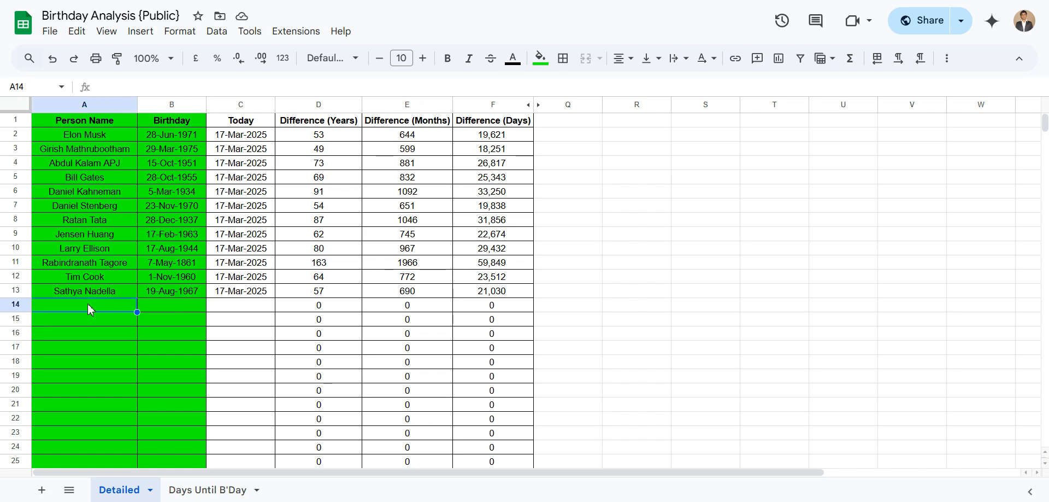
pyautogui.write('Warren ')
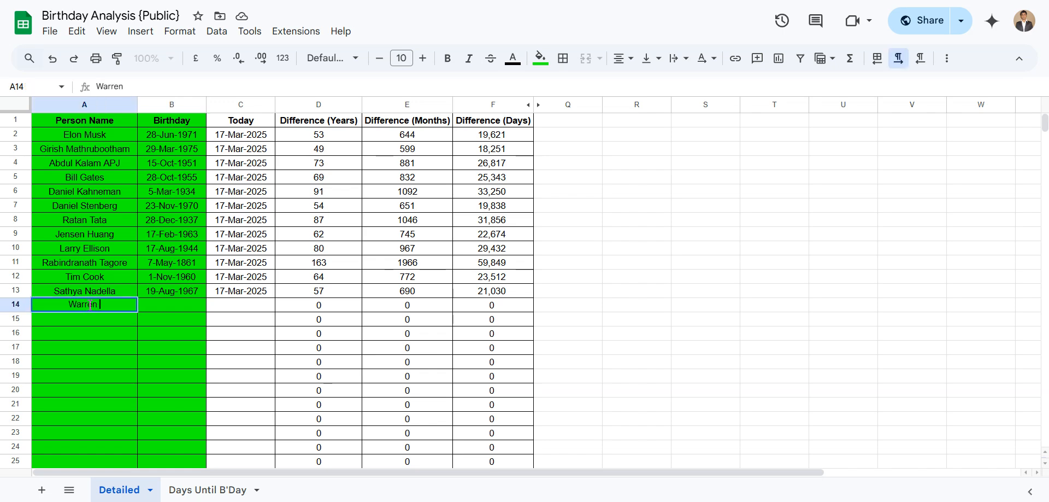
pyautogui.write('Buffet')
pyautogui.press('Return')
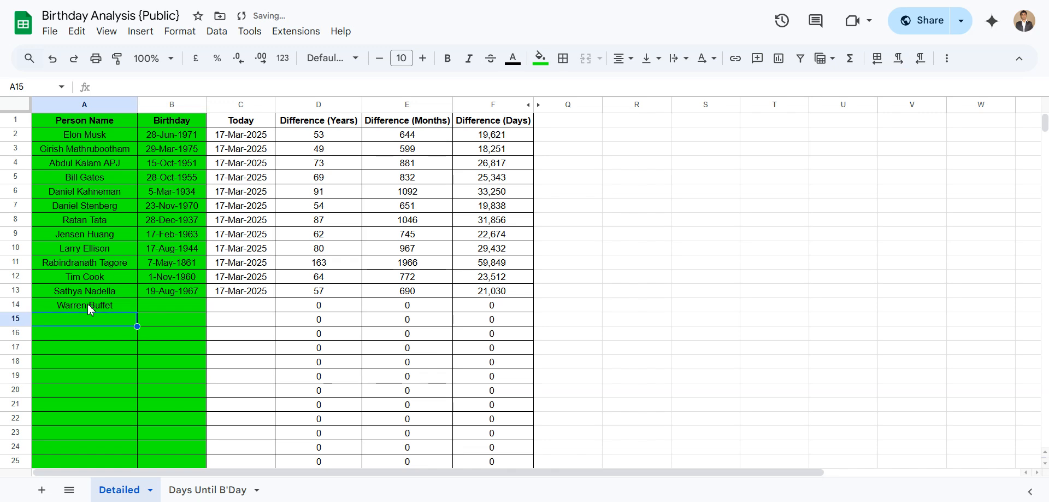
pyautogui.click(88, 304)
pyautogui.press('Tab')
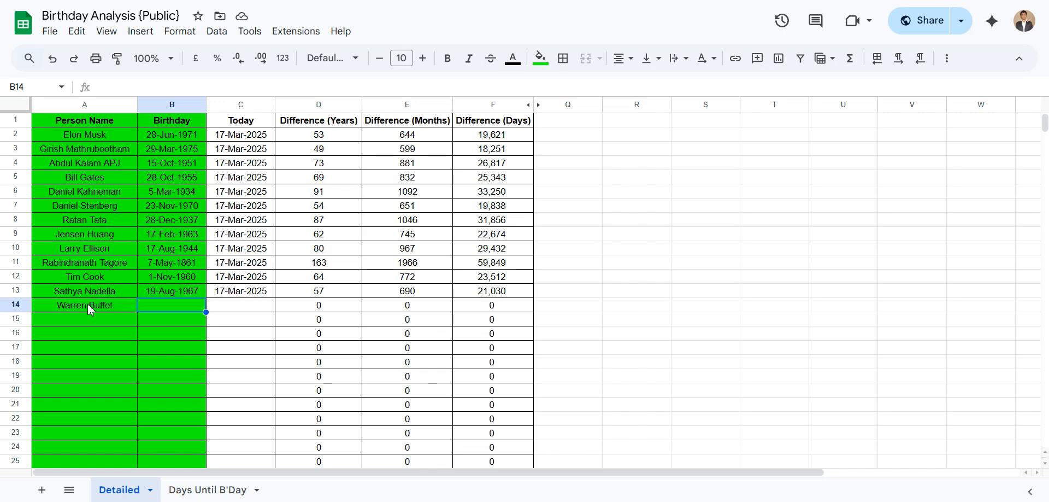
pyautogui.write('30-Aug-')
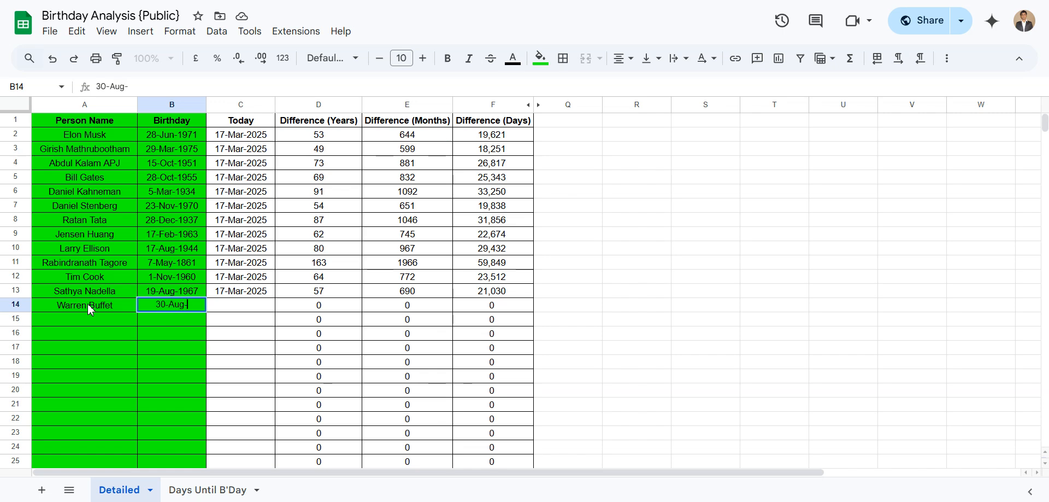
pyautogui.write('1945')
pyautogui.press('Return')
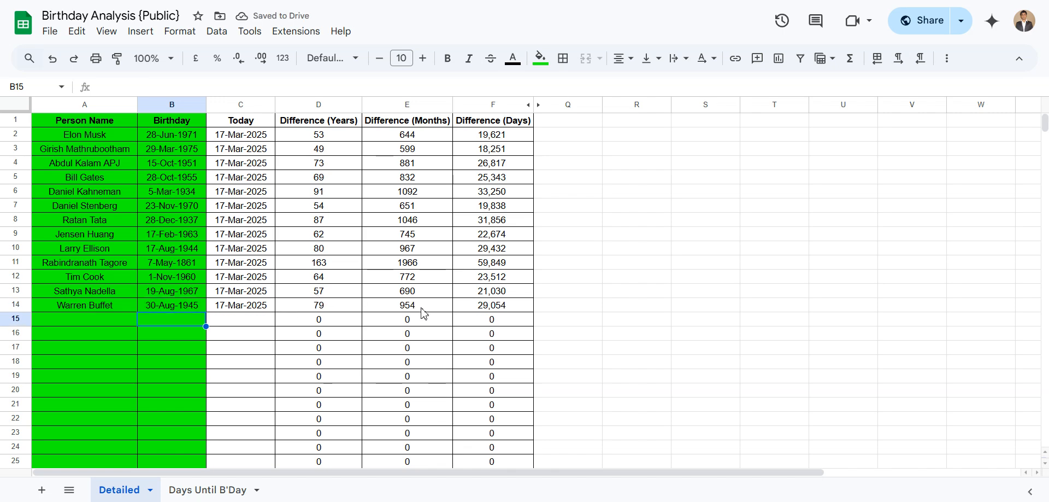
# - Check Warren Buffet's row in the Days Until B'Day sheet against the Detailed sheet
pyautogui.click(210, 489)
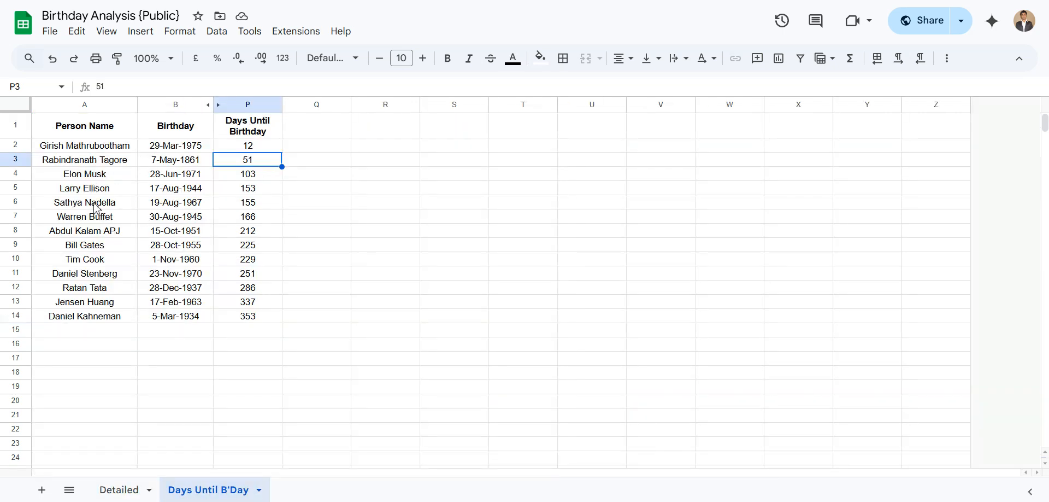
pyautogui.moveTo(100, 223); pyautogui.dragTo(255, 224)
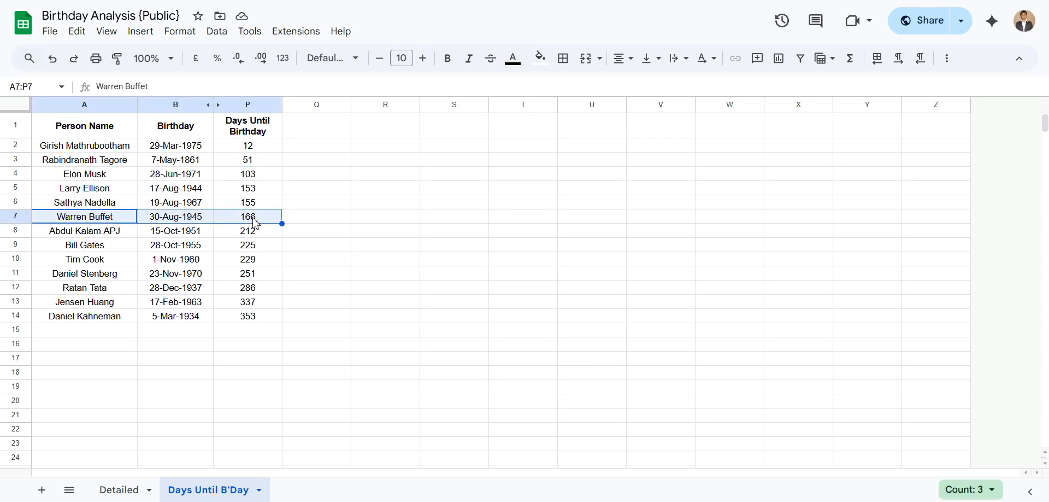
pyautogui.click(117, 489)
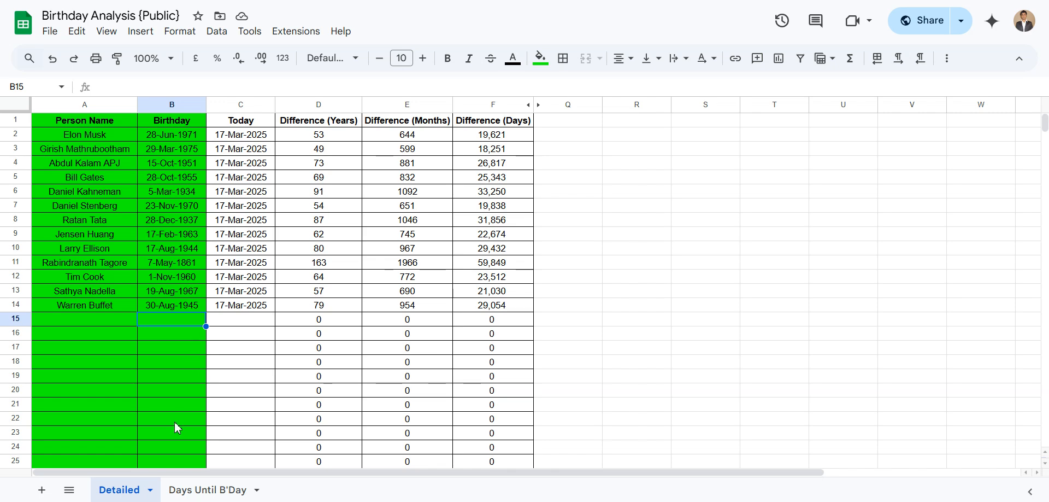
pyautogui.click(183, 489)
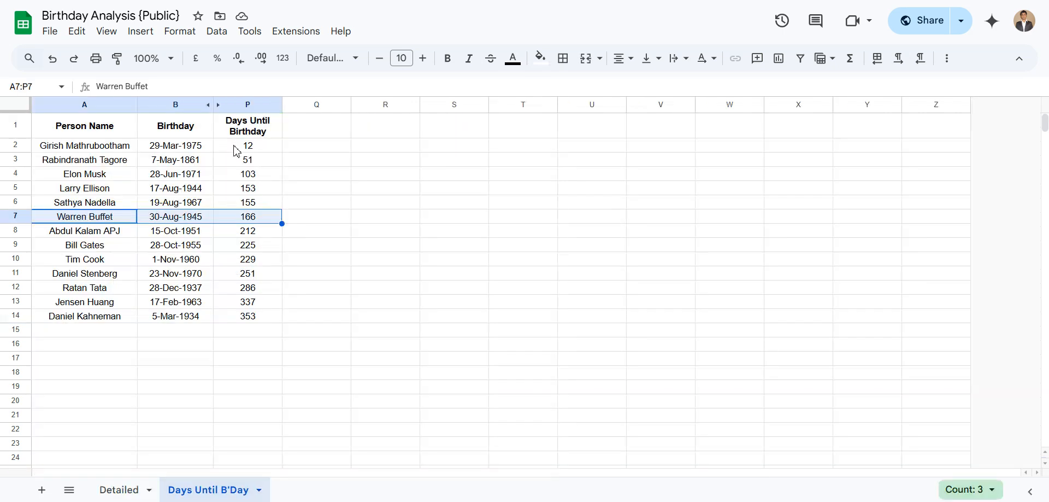
pyautogui.click(128, 494)
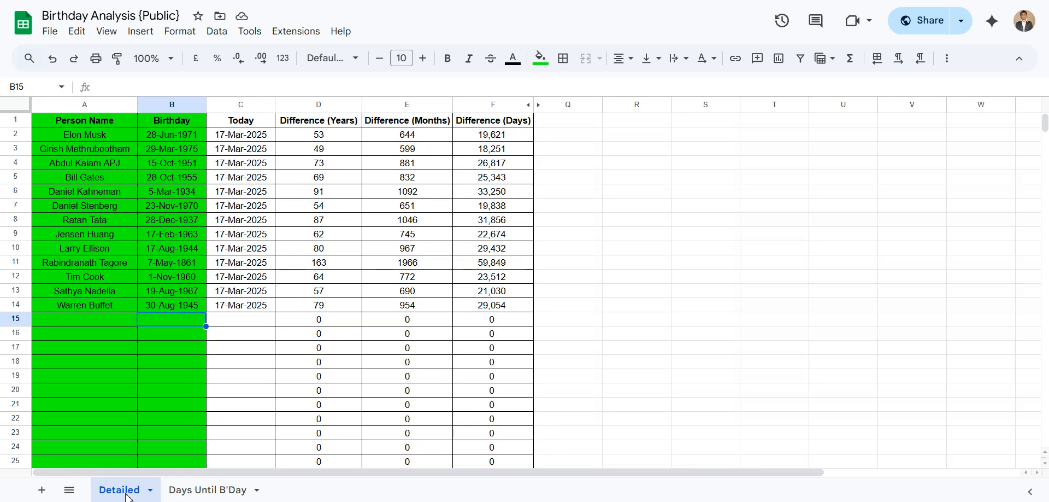
pyautogui.click(109, 310)
pyautogui.moveTo(104, 318); pyautogui.dragTo(157, 390)
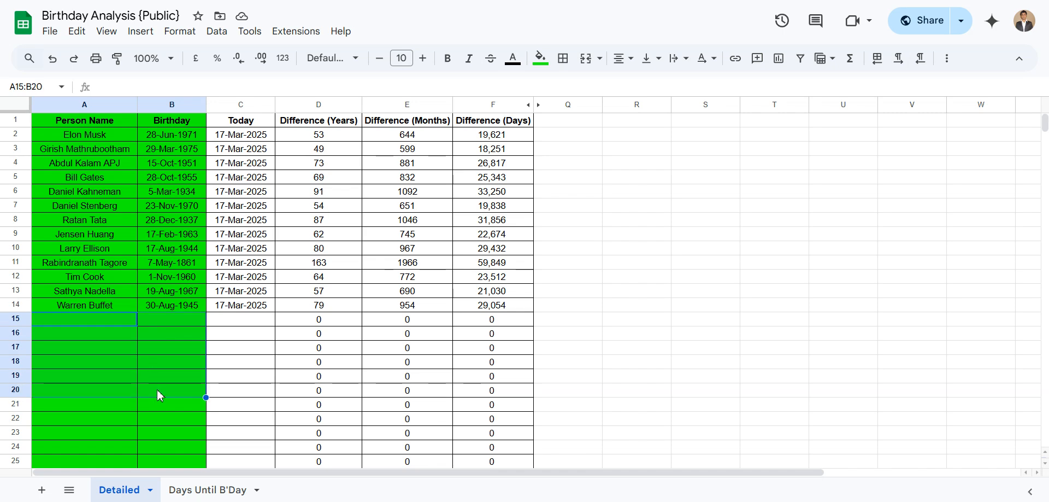
pyautogui.click(90, 291)
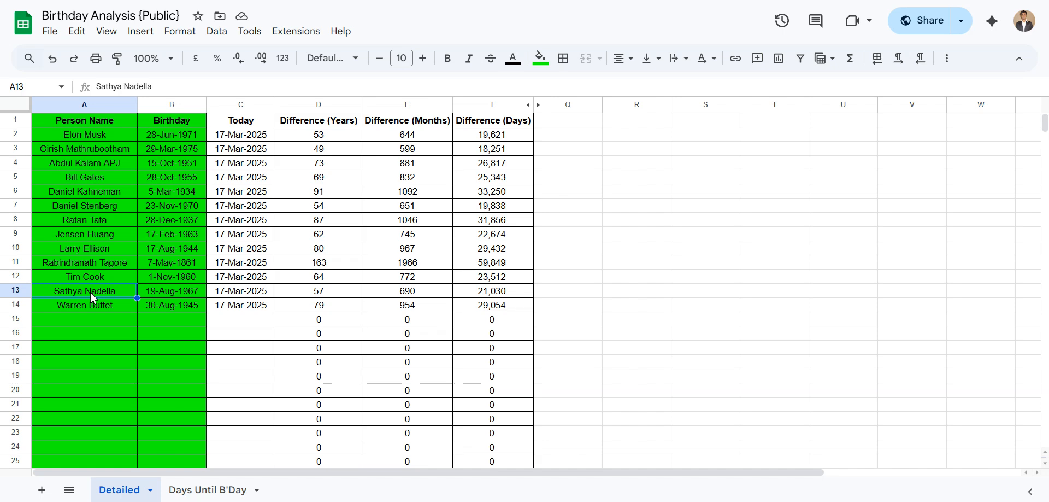
pyautogui.click(96, 264)
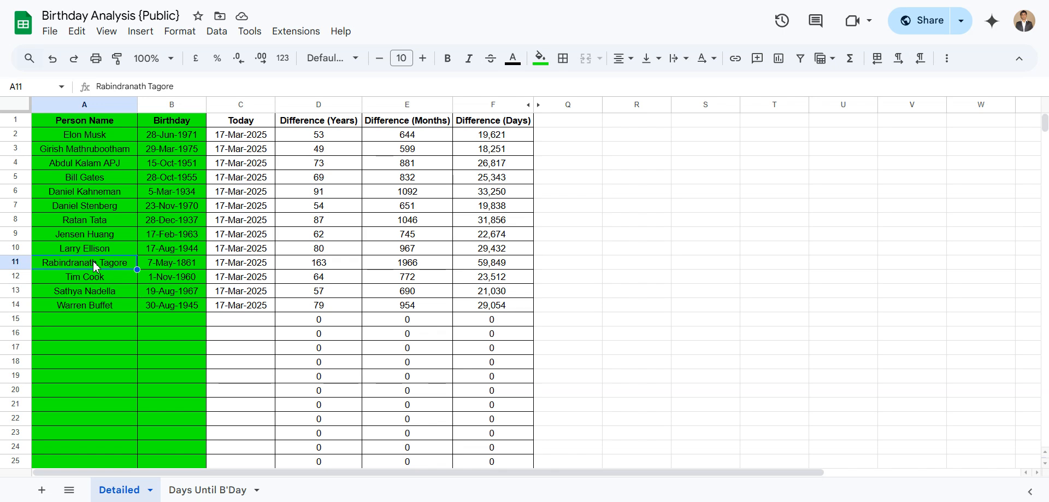
pyautogui.click(20, 265)
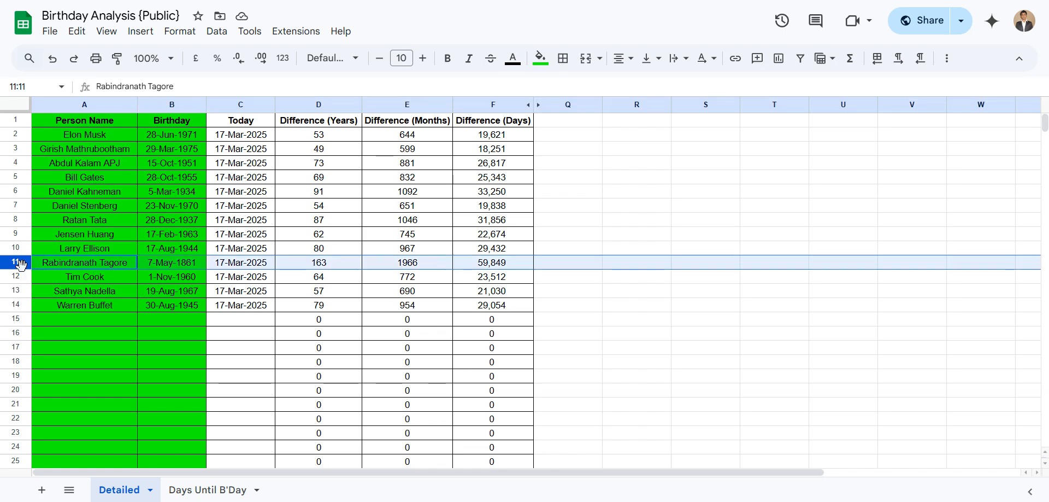
pyautogui.rightClick(20, 265)
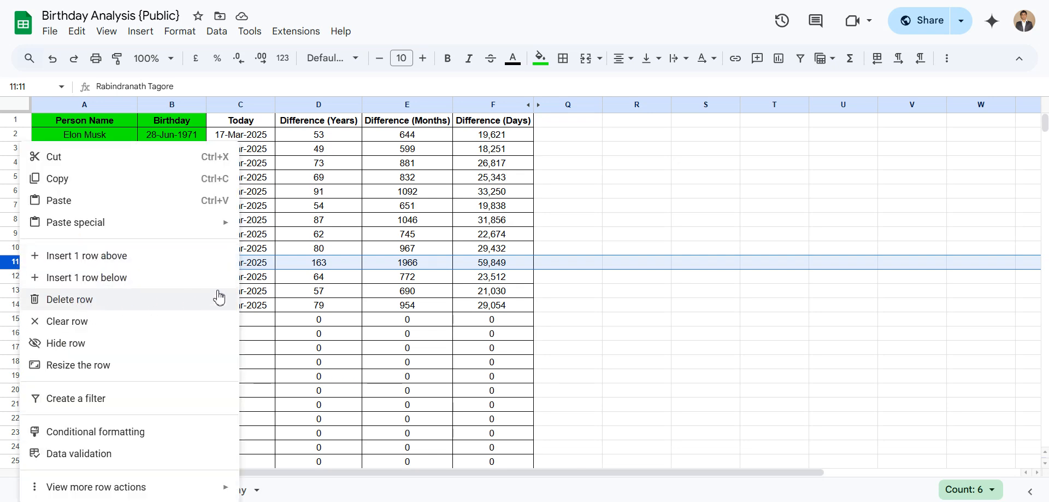
pyautogui.click(282, 293)
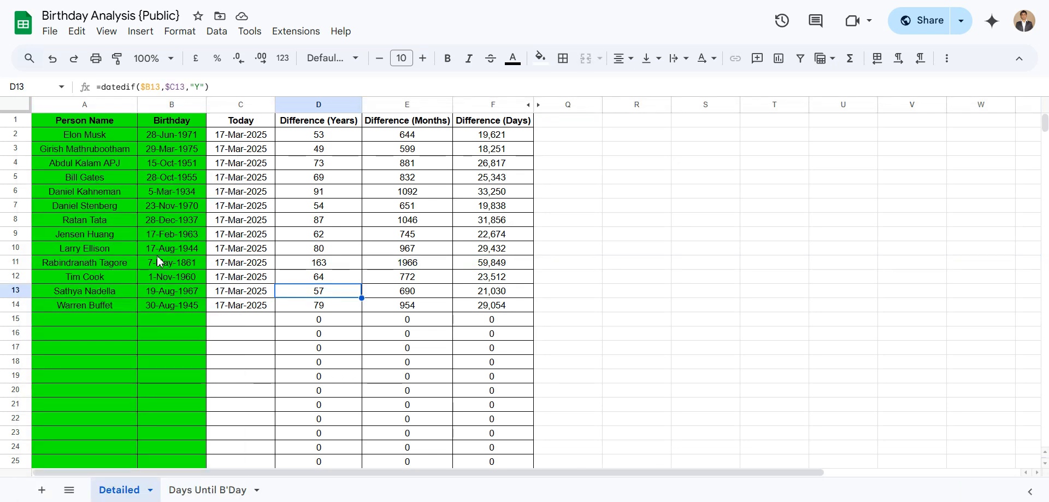
# - Clear Rabindranath Tagore's name and birthday from A11:B11, check the Days Until B'Day sheet, and select A11 in the Detailed sheet
pyautogui.moveTo(163, 268); pyautogui.dragTo(122, 261)
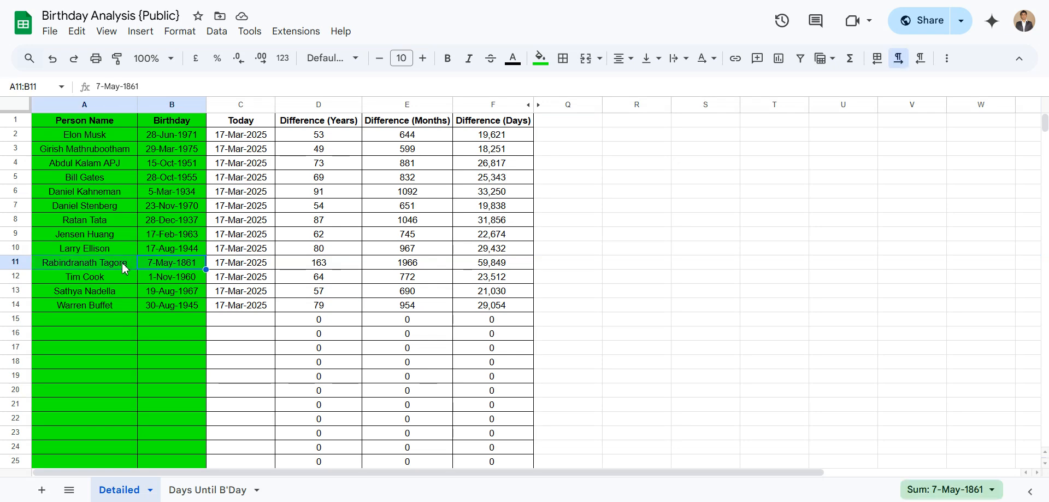
pyautogui.press('Delete')
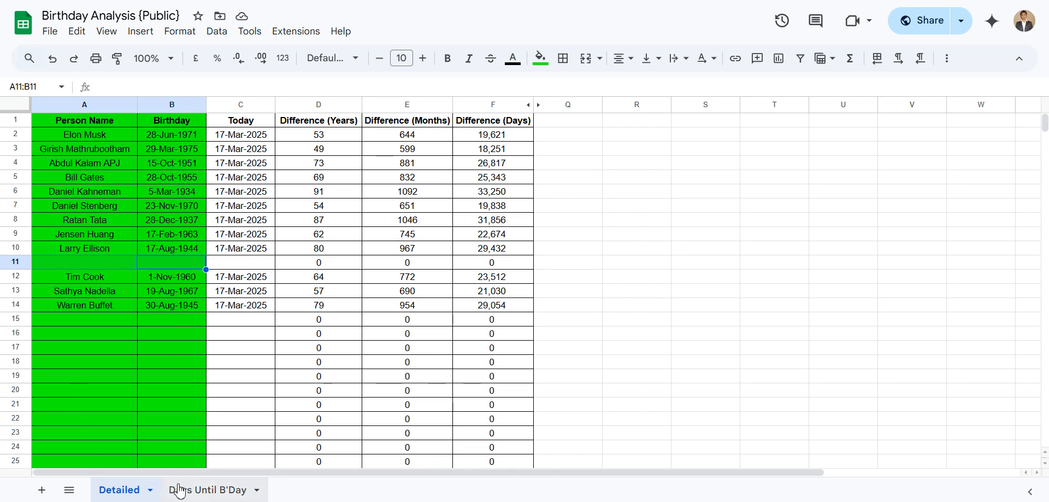
pyautogui.click(196, 490)
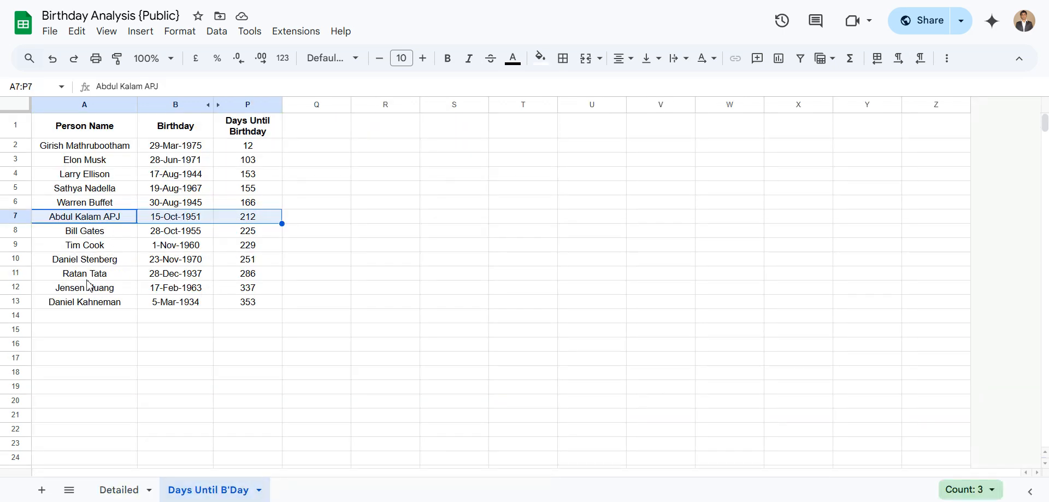
pyautogui.click(120, 489)
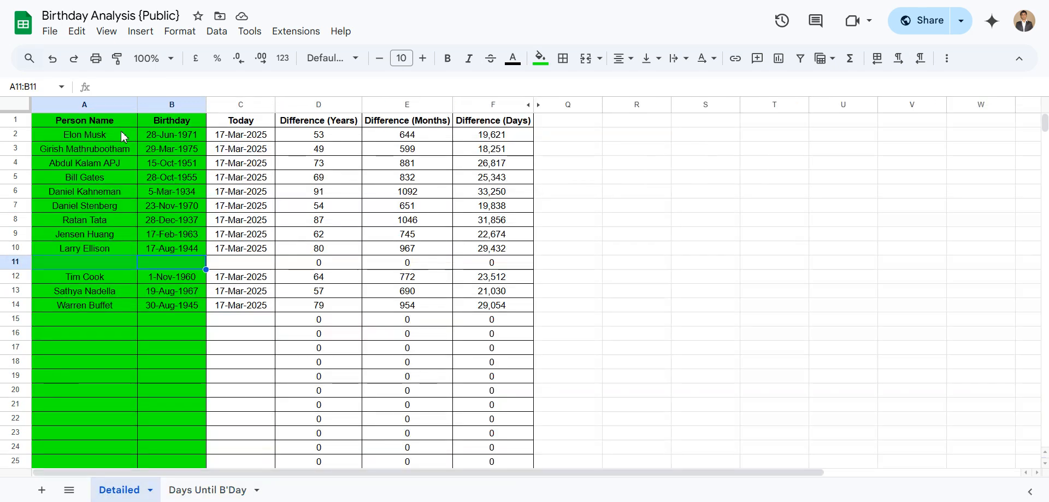
pyautogui.click(97, 265)
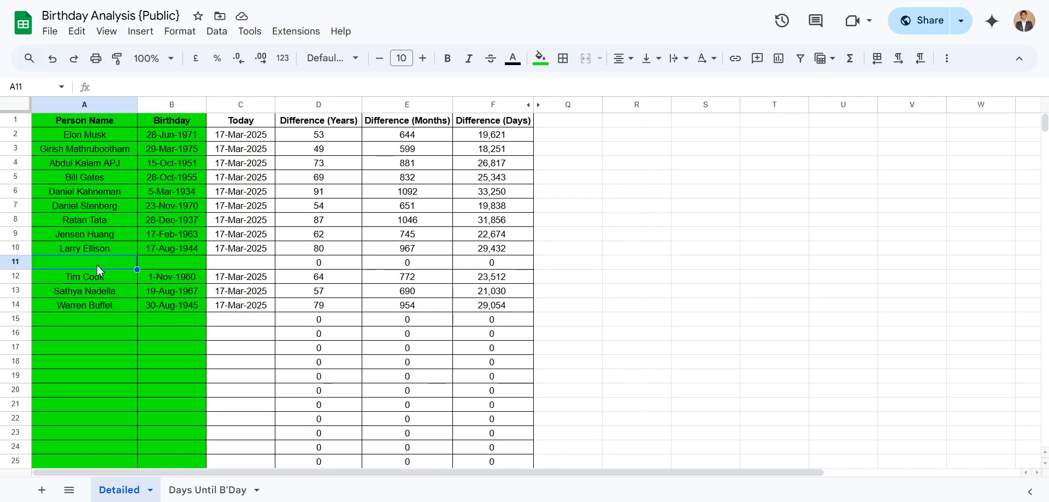
# - Add Azim Premji as a person in A11 of the Detailed sheet and enter his birthday in B11
pyautogui.write('Azim')
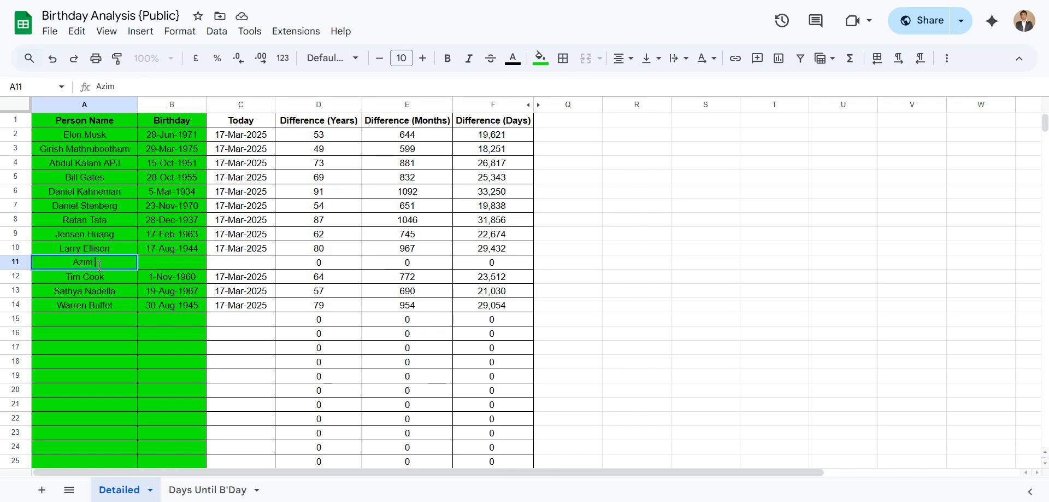
pyautogui.write(' Premji')
pyautogui.press('Return')
pyautogui.press('Up')
pyautogui.press('Right')
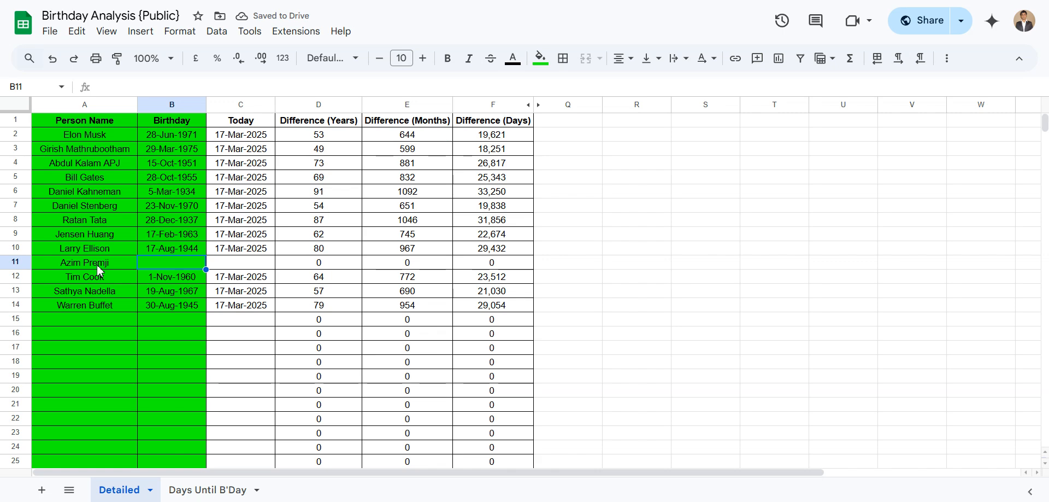
pyautogui.write('24-Jul')
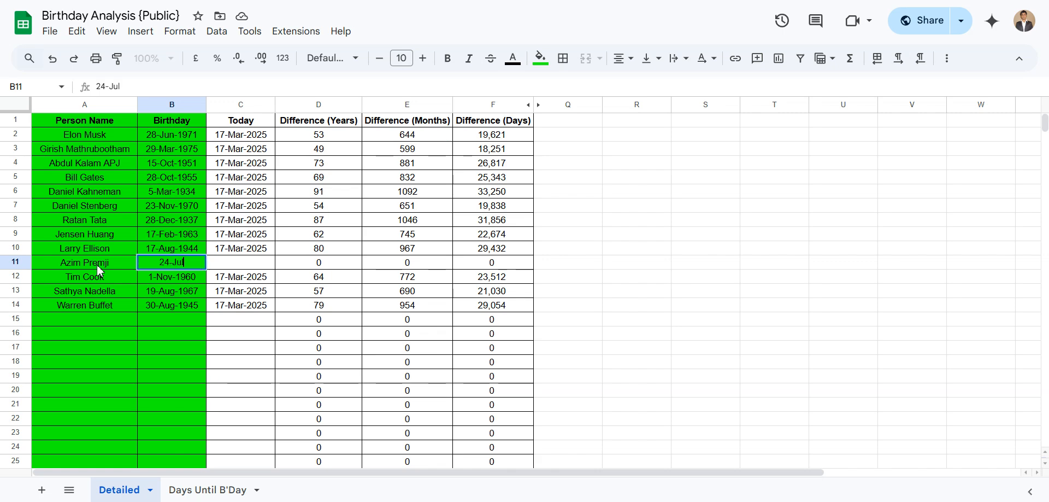
pyautogui.write('y-1945')
pyautogui.press('Return')
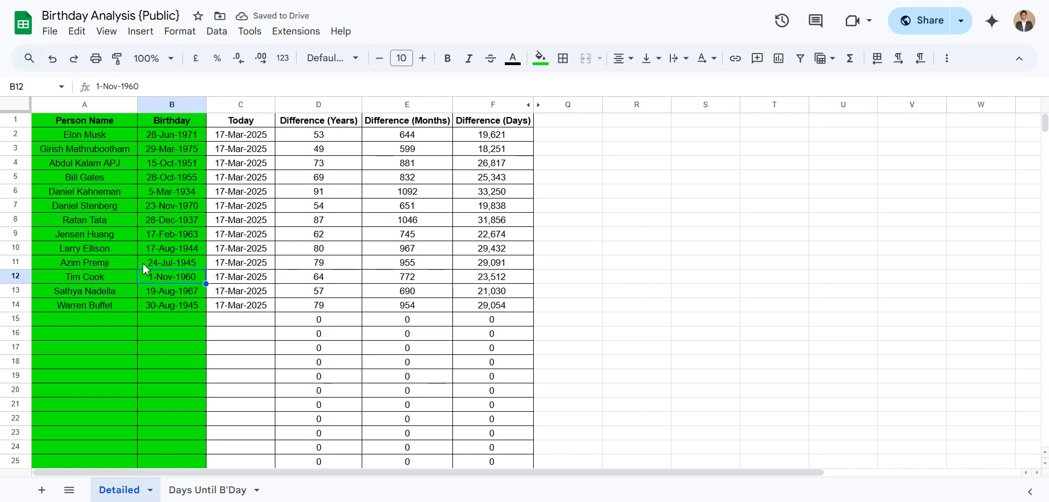
# - Check Azim Premji's row in the Days Until B'Day sheet, from his name across to the days until his birthday
pyautogui.click(207, 490)
pyautogui.click(104, 276)
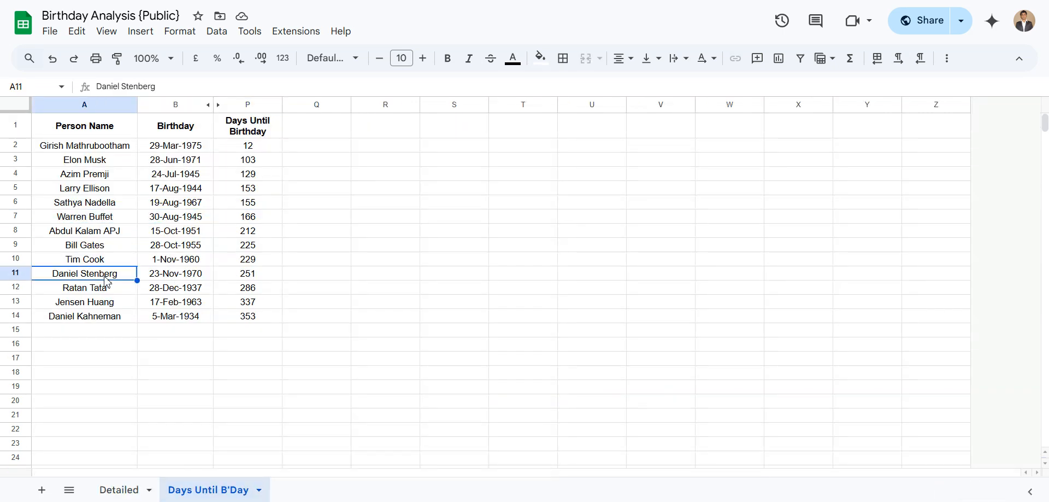
pyautogui.click(89, 173)
pyautogui.moveTo(176, 178); pyautogui.dragTo(251, 177)
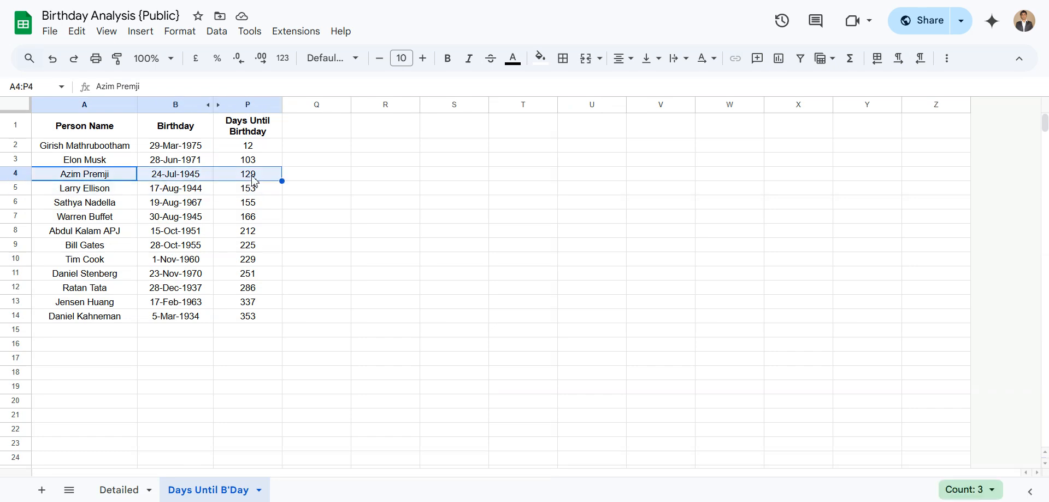